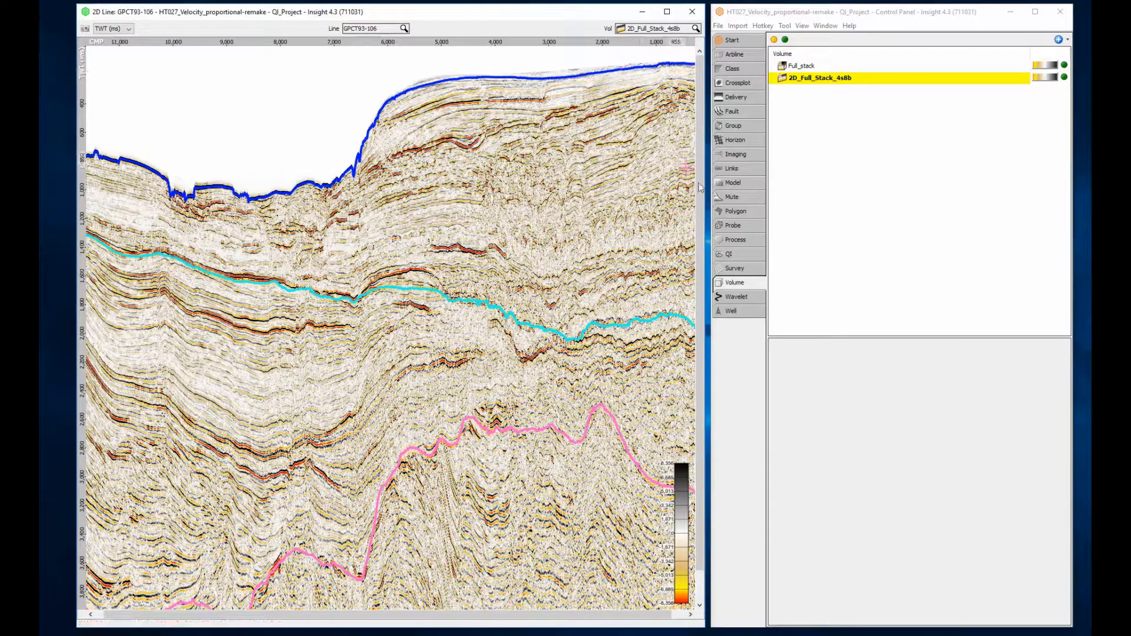
# Step: Create a new Volume Maths process named Velocity-Proportional
pyautogui.click(741, 238)
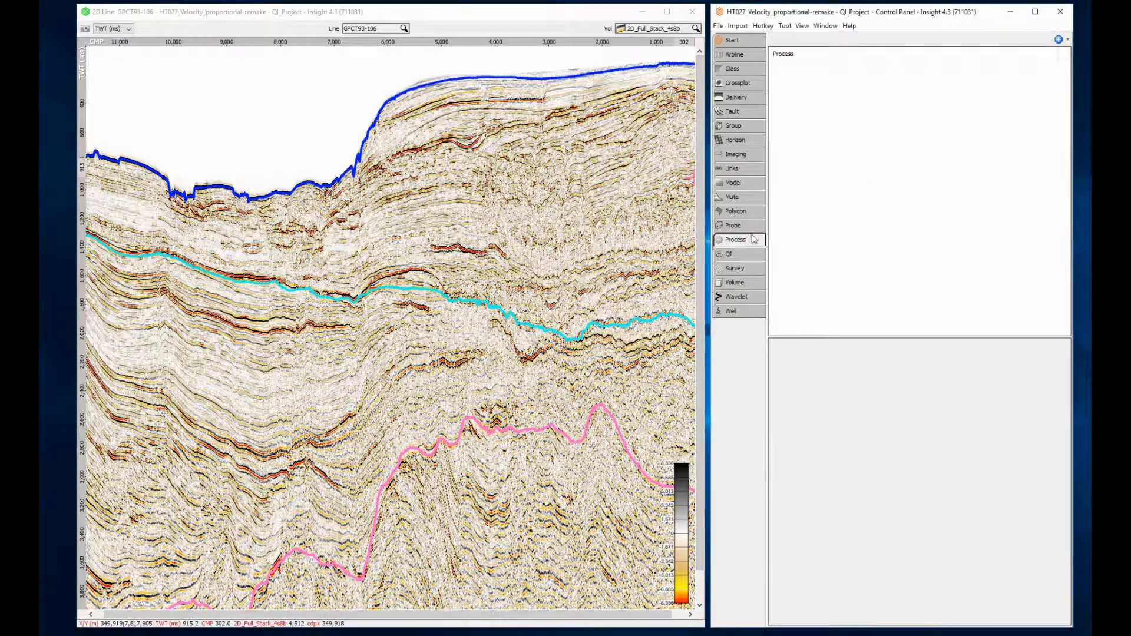
pyautogui.click(1058, 40)
pyautogui.click(1036, 52)
pyautogui.write('maths')
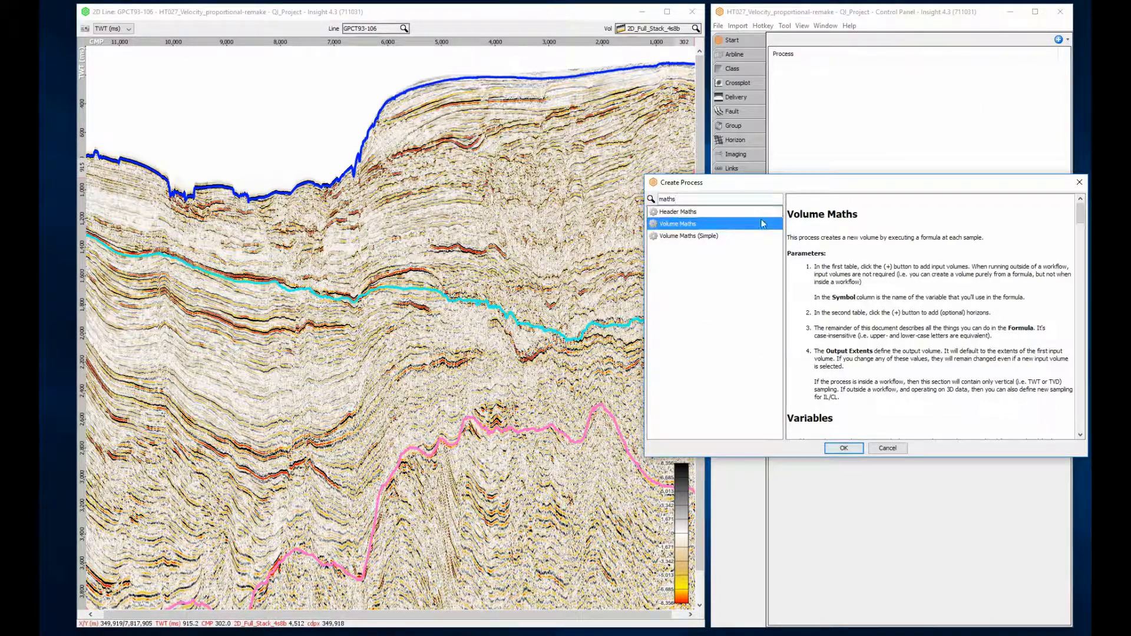
pyautogui.click(844, 448)
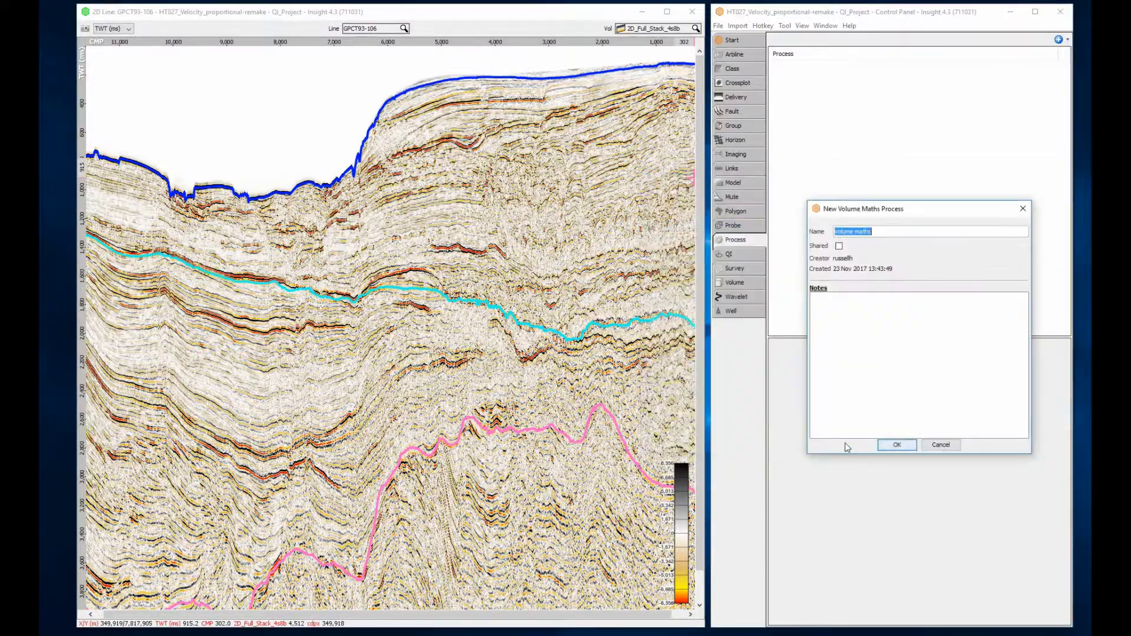
pyautogui.write('Velocity-Pro')
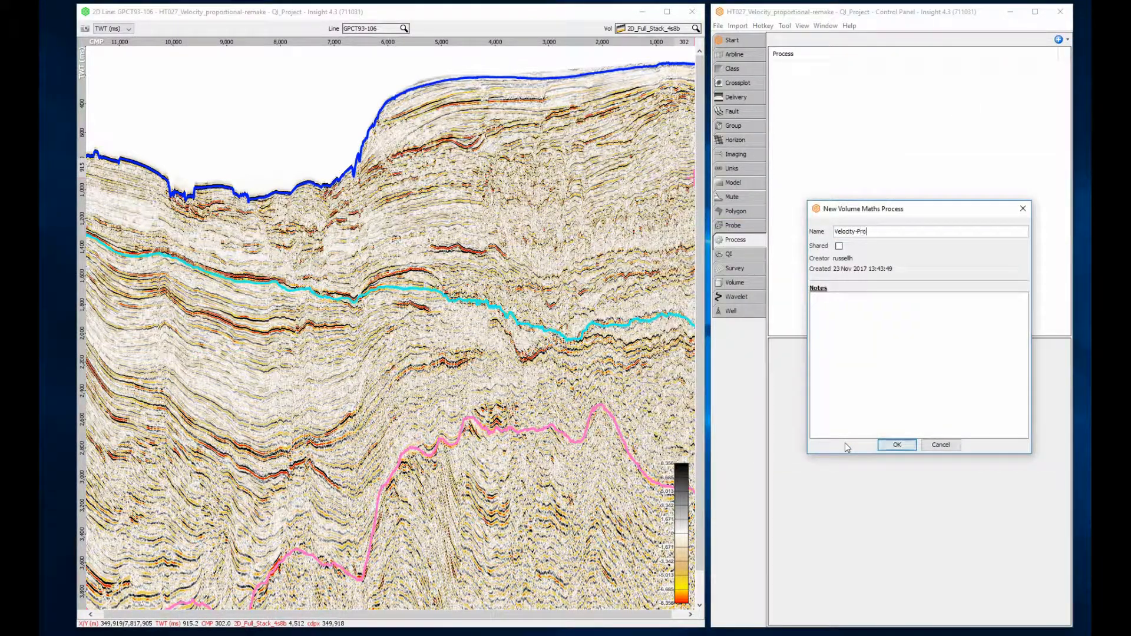
pyautogui.write('portional')
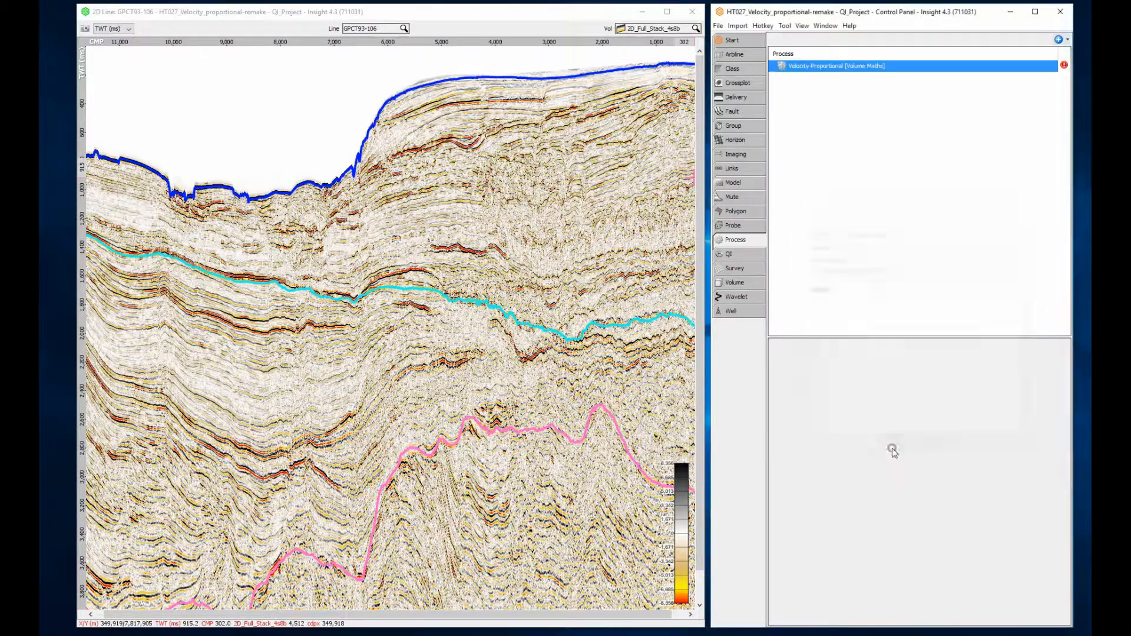
pyautogui.click(893, 447)
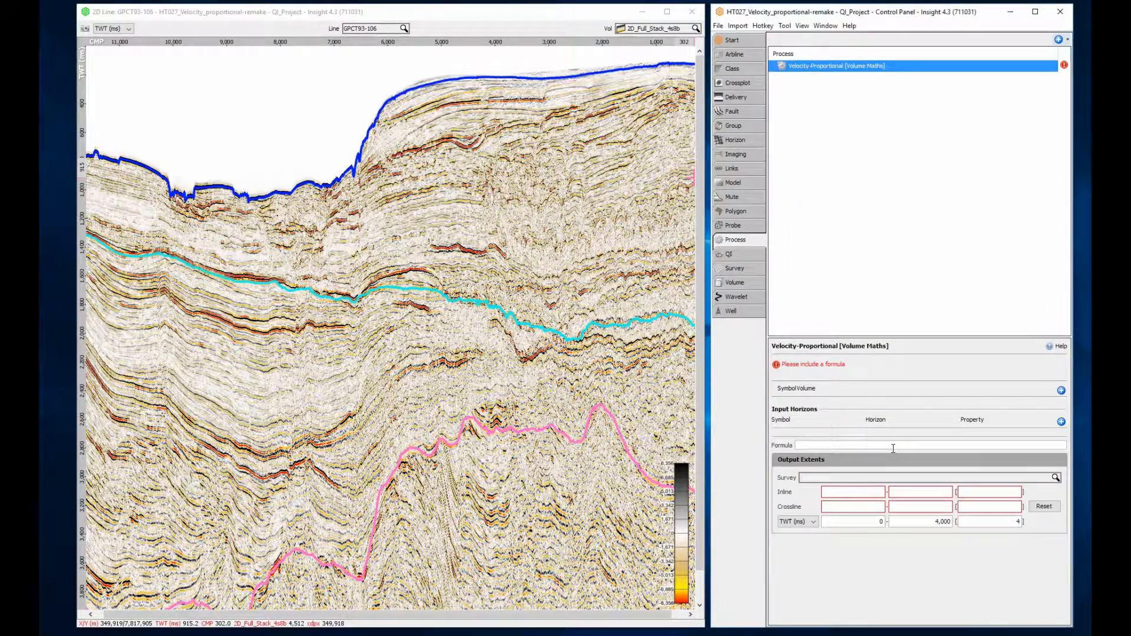
# Step: Add 2D_Full_Stack_4s8b as input volume v1 of the Velocity-Proportional process and set its formula to the constant 1500
pyautogui.click(1060, 390)
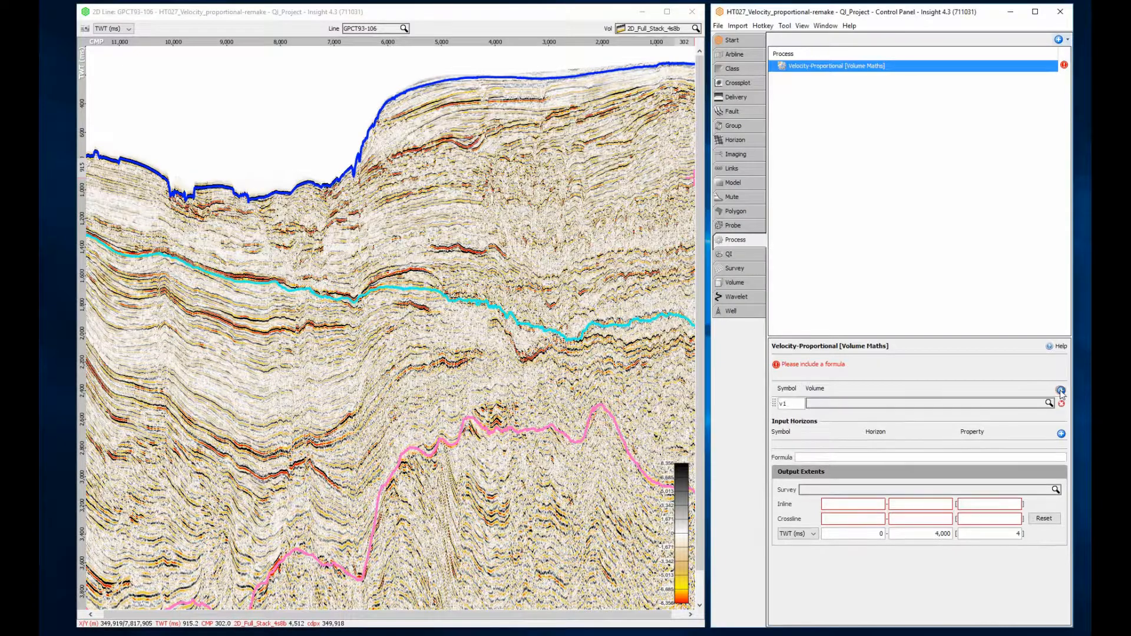
pyautogui.click(991, 403)
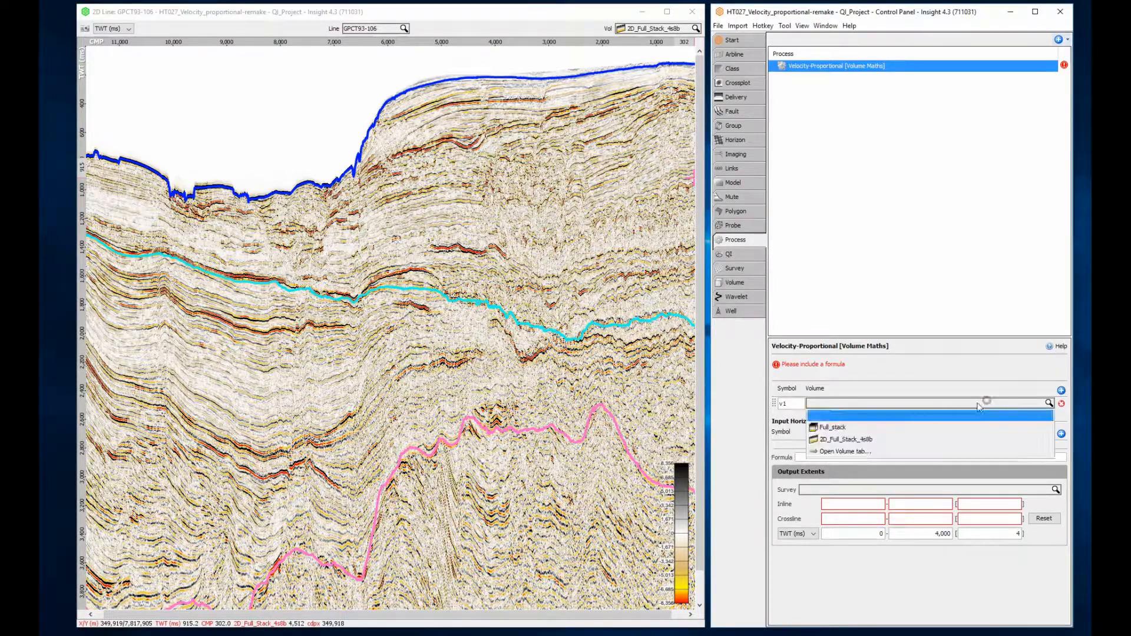
pyautogui.click(894, 439)
pyautogui.click(888, 455)
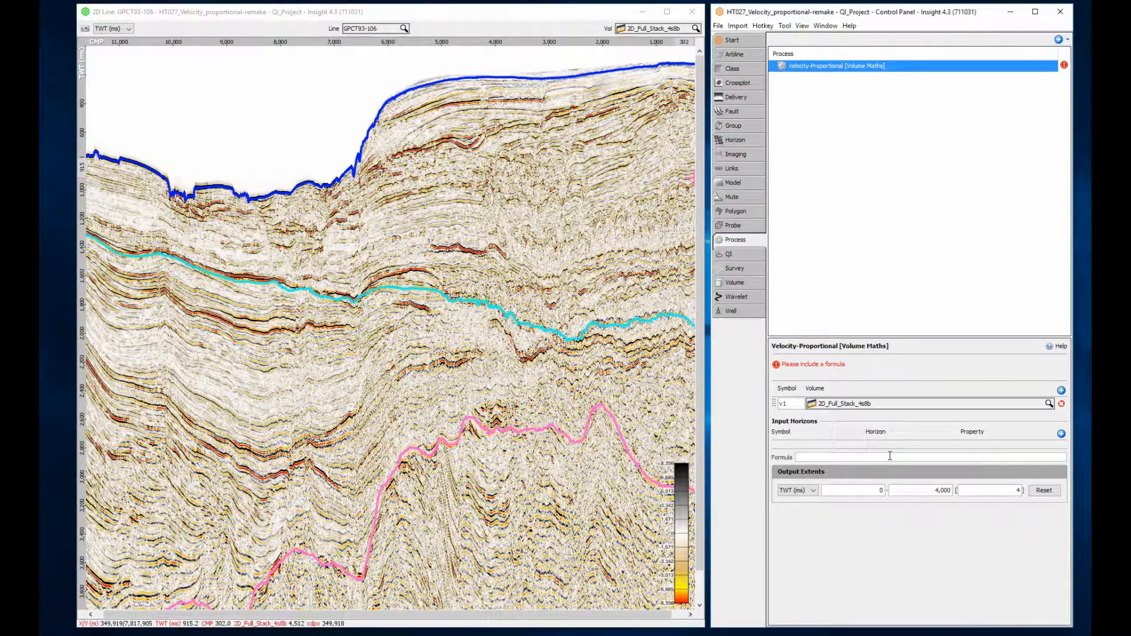
pyautogui.write('1500')
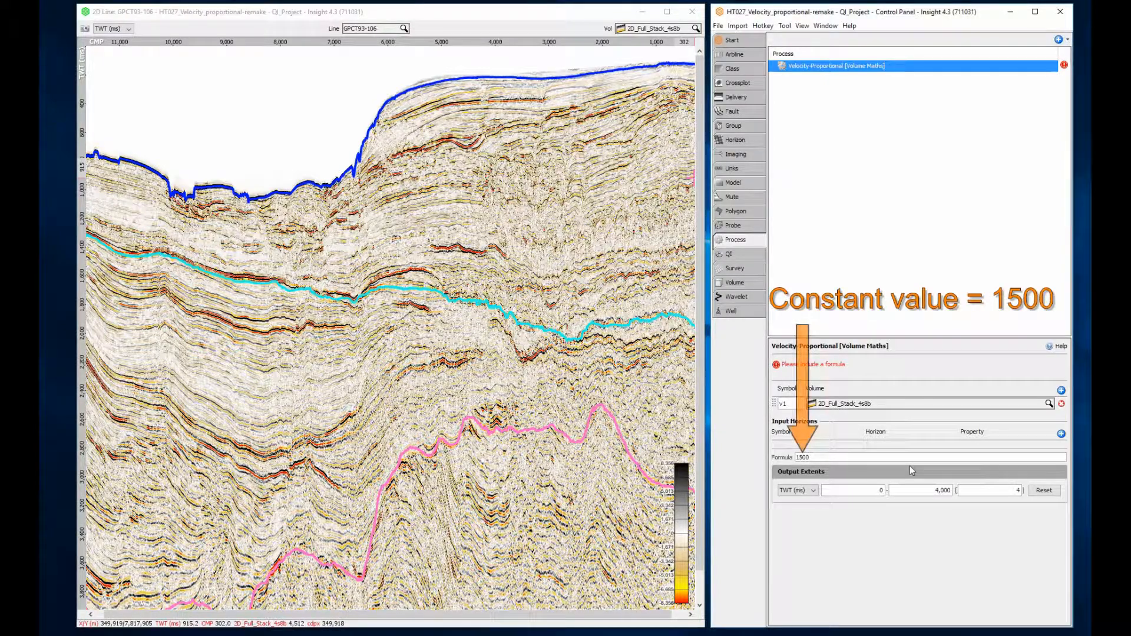
pyautogui.click(872, 490)
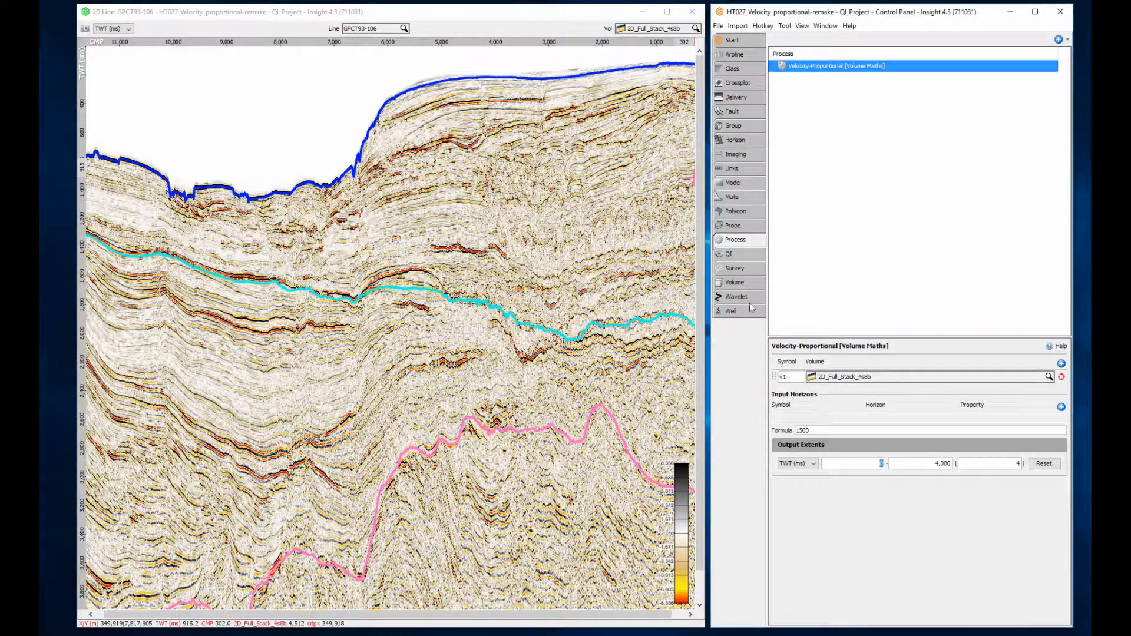
# Step: Set the Velocity-Proportional volume's class to Velocity (Interval) and make it use the min and max from the class settings
pyautogui.click(742, 285)
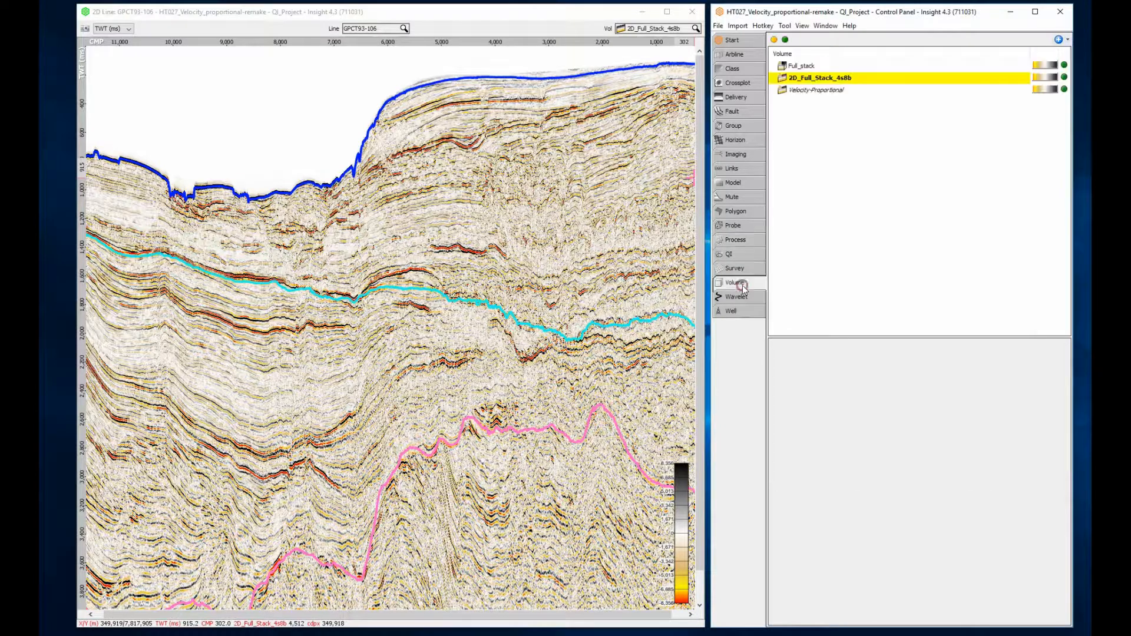
pyautogui.click(812, 91)
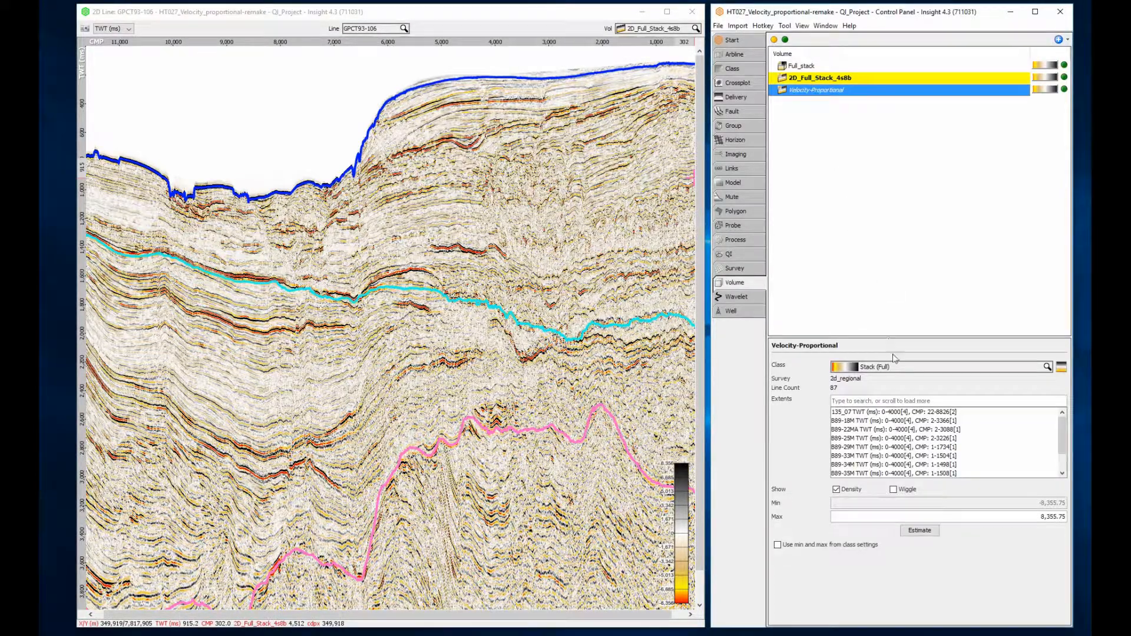
pyautogui.click(896, 366)
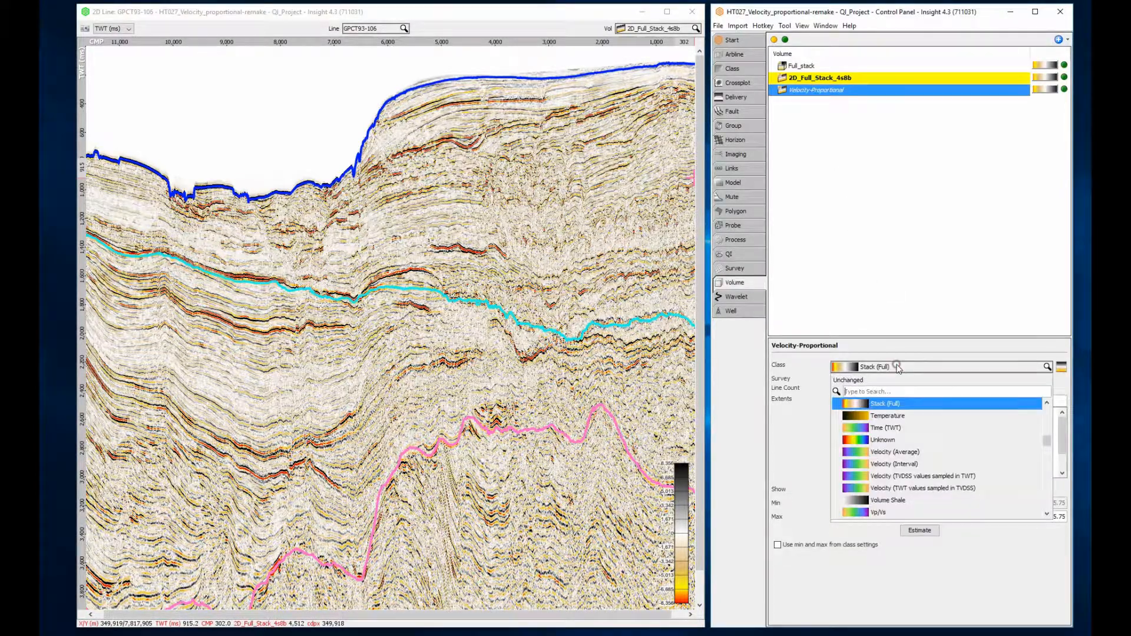
pyautogui.click(905, 464)
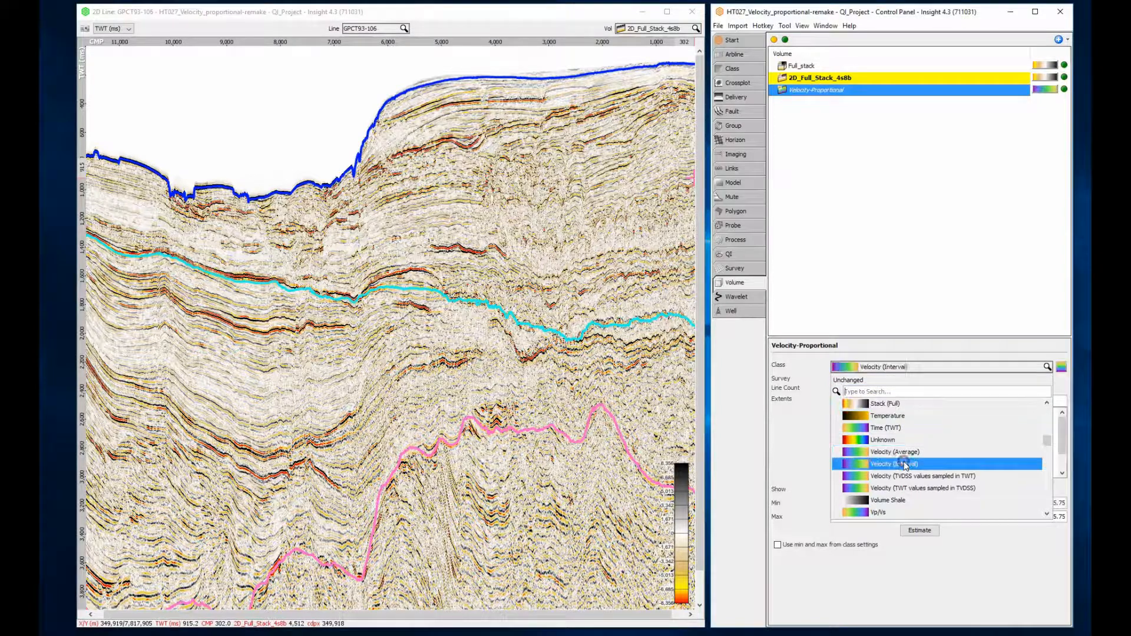
pyautogui.click(782, 545)
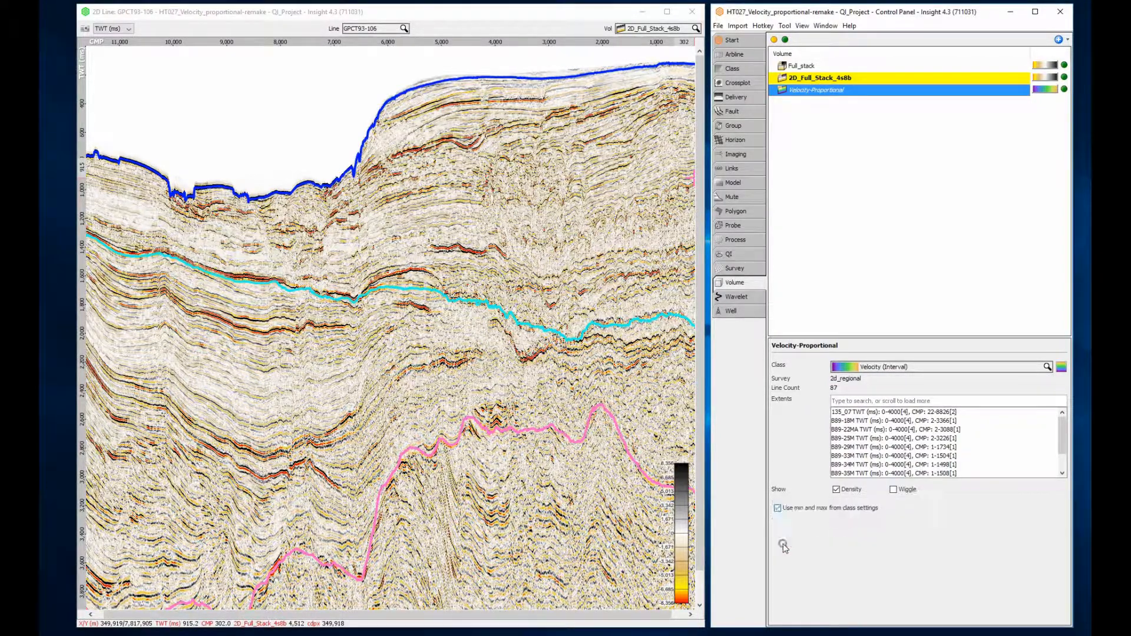
# Step: Display the Velocity-Proportional volume in the 2D line view
pyautogui.click(659, 28)
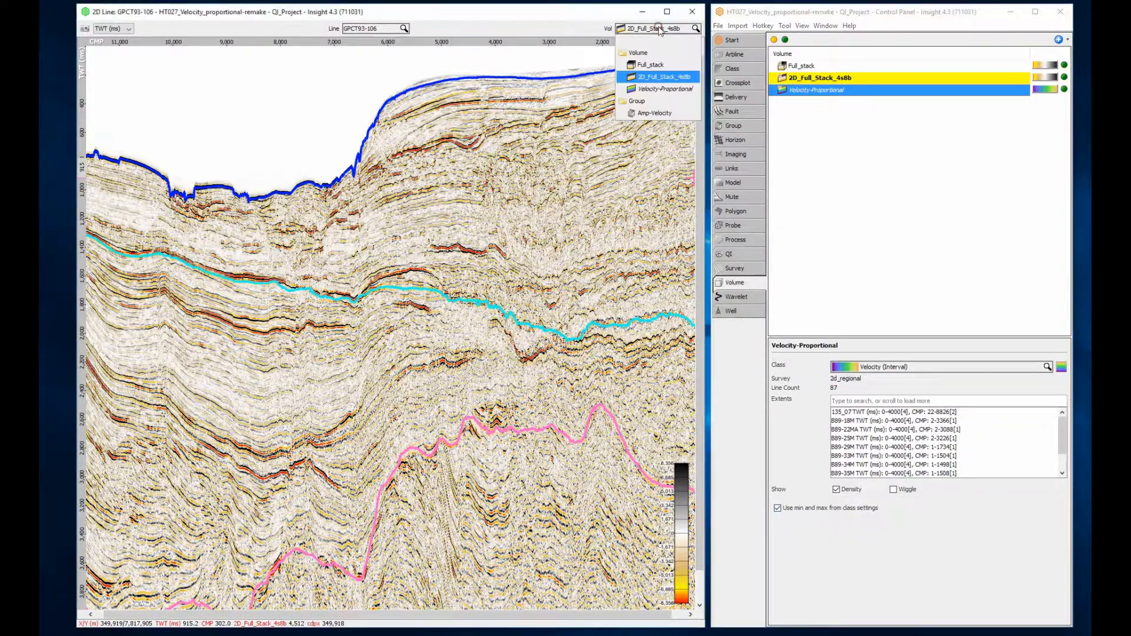
pyautogui.click(661, 88)
# Step: Add three input horizons to the Velocity-Proportional process: VELMODEL_SeaBed as h1, VELMODEL_BCarbs as h2 and VELMODEL_BaseRes(sand_E5) as h3
pyautogui.click(735, 240)
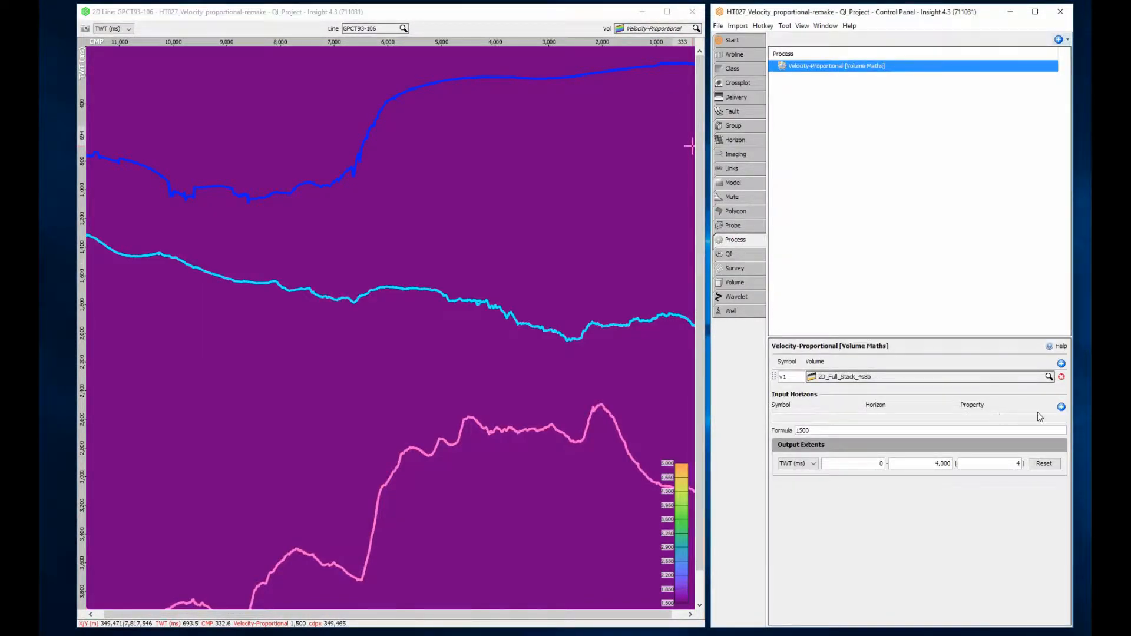
pyautogui.click(1061, 406)
pyautogui.click(1060, 406)
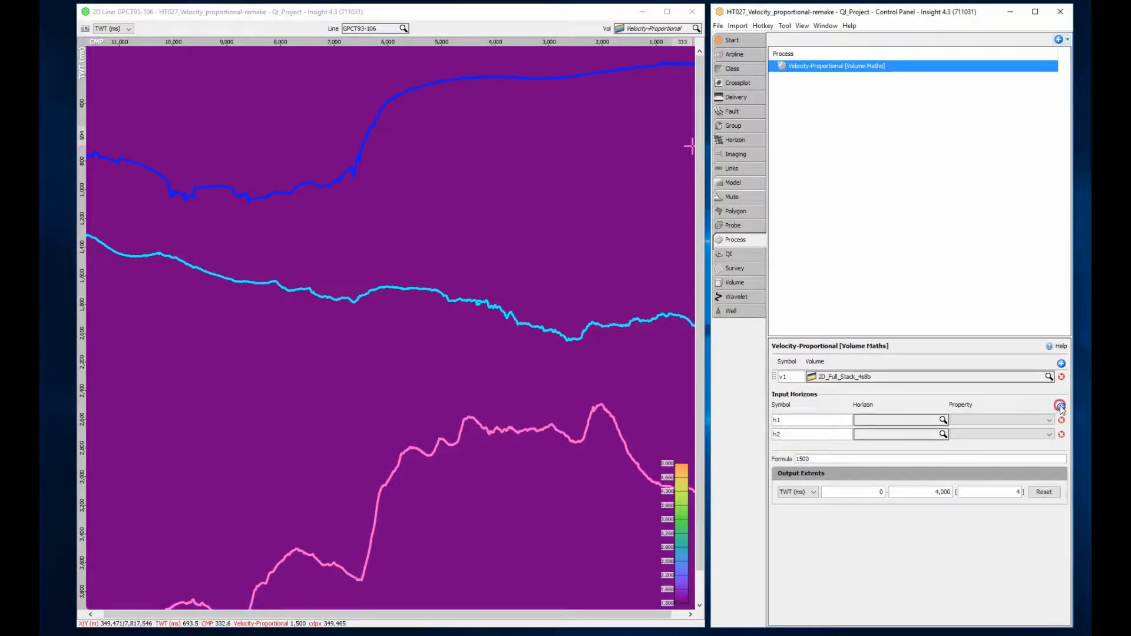
pyautogui.click(1060, 406)
pyautogui.click(926, 419)
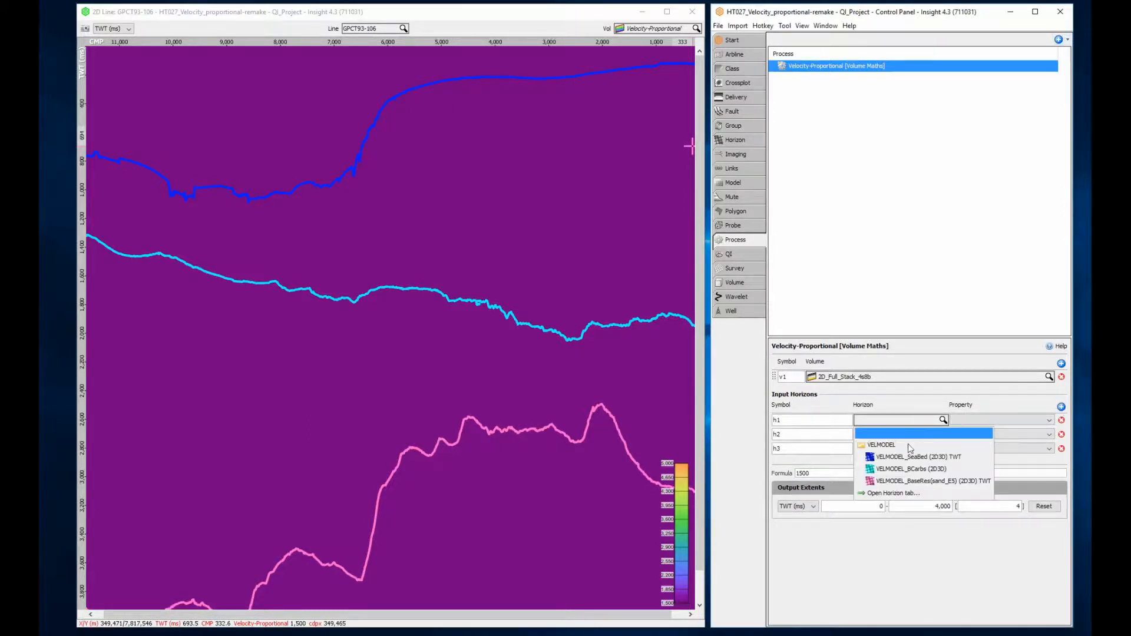
pyautogui.click(907, 457)
pyautogui.click(898, 439)
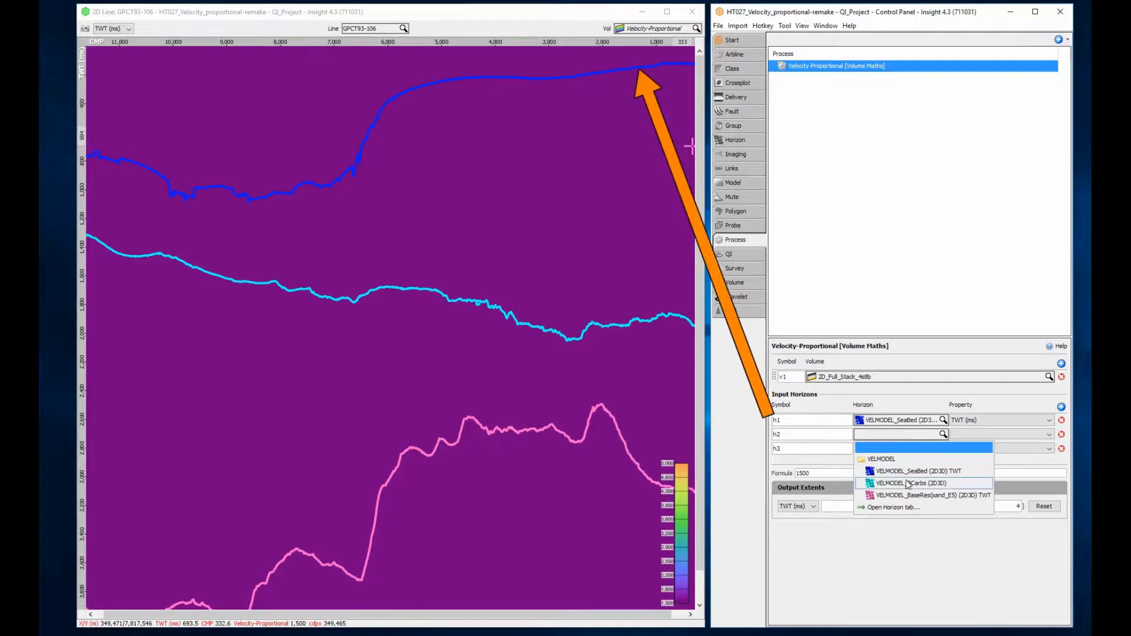
pyautogui.click(907, 483)
pyautogui.click(902, 448)
pyautogui.click(919, 509)
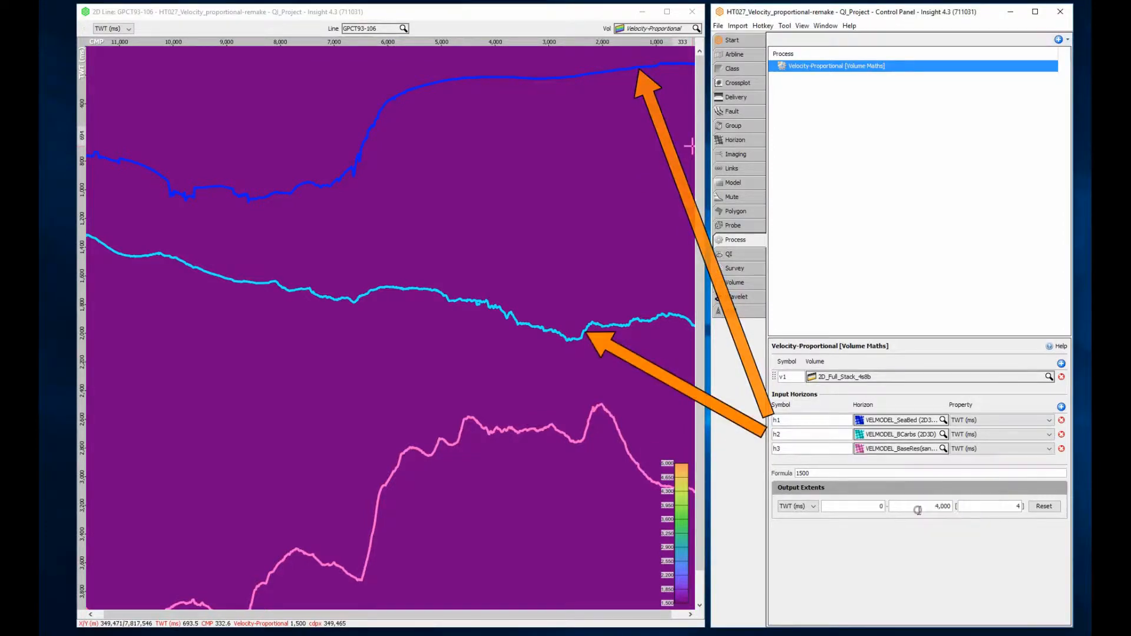
# Step: Extend the 1500 formula with "+ max (0, min((twt_ms - h1) / (h2 - h1), 1)) * (3000 - 1500)" and apply it
pyautogui.click(854, 472)
pyautogui.write('+')
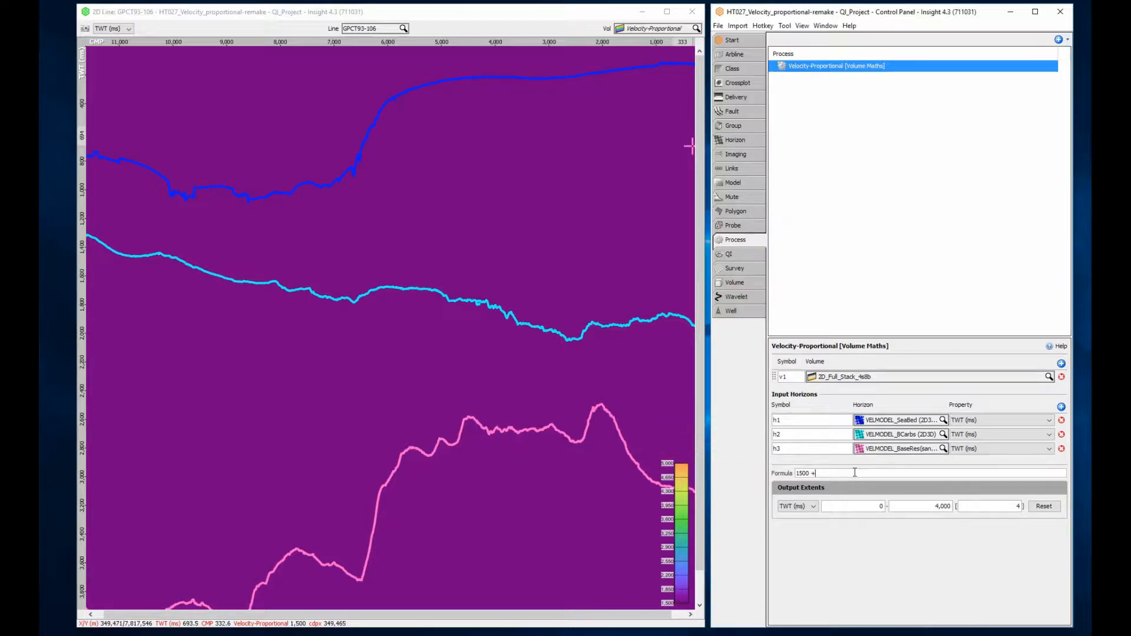
pyautogui.press('Return')
pyautogui.write('max (0, min((twt_ms - h1) / (h2 - h1), 1)) * (3000 - 1500)')
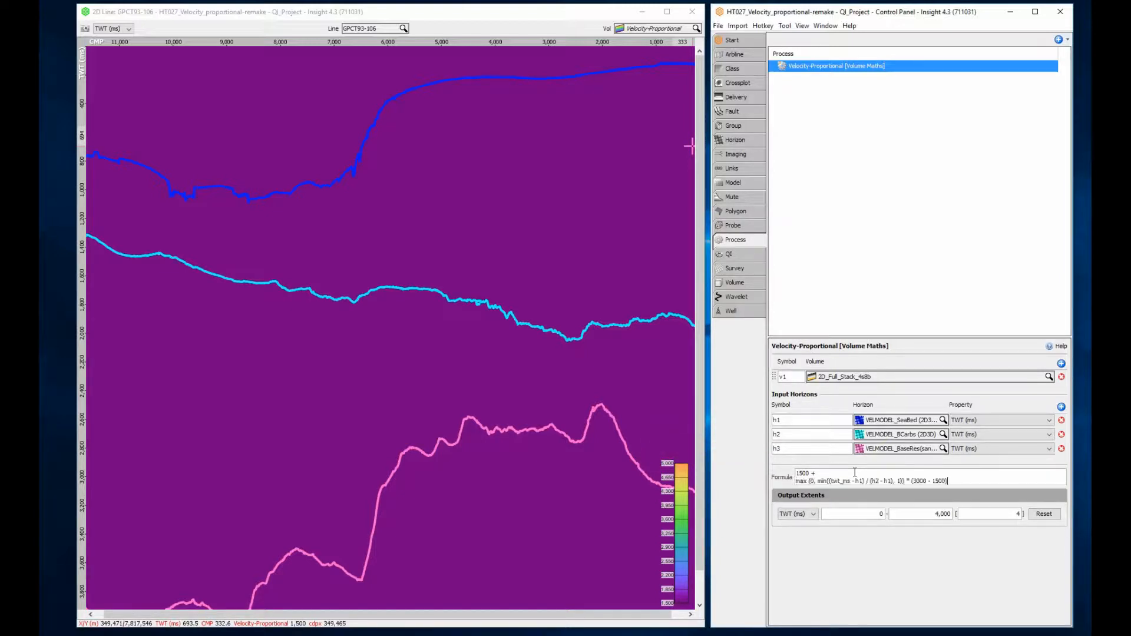
pyautogui.click(857, 514)
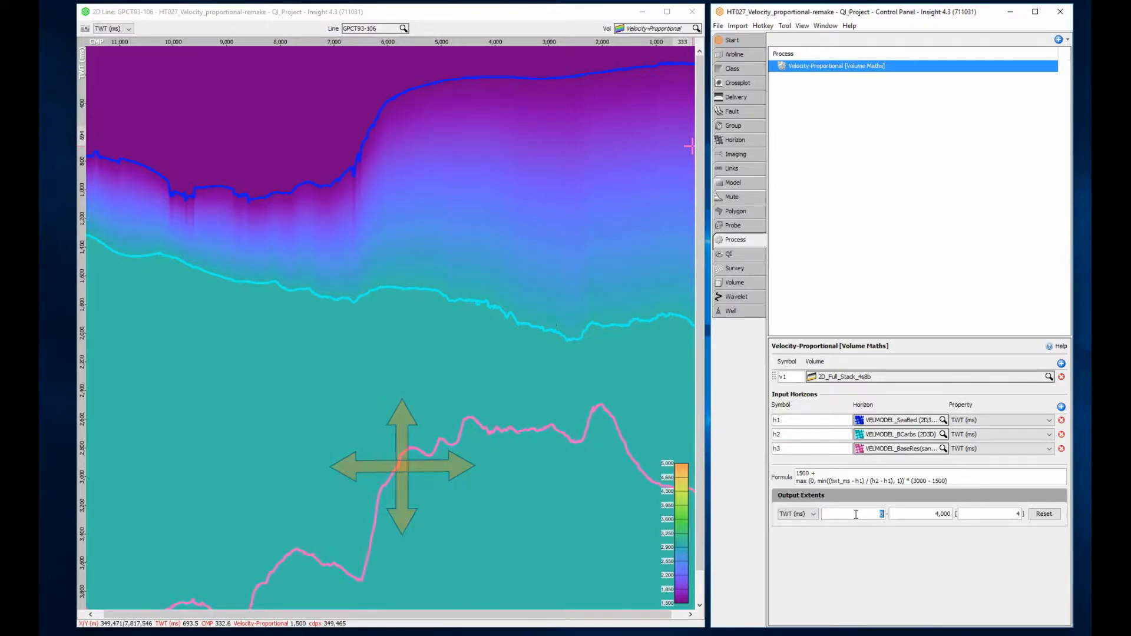
# Step: Append "+ max (0, min((twt_ms - h2) / (h3 - h2), 1)) * (4500 - 3000)" to the formula and apply it
pyautogui.click(948, 481)
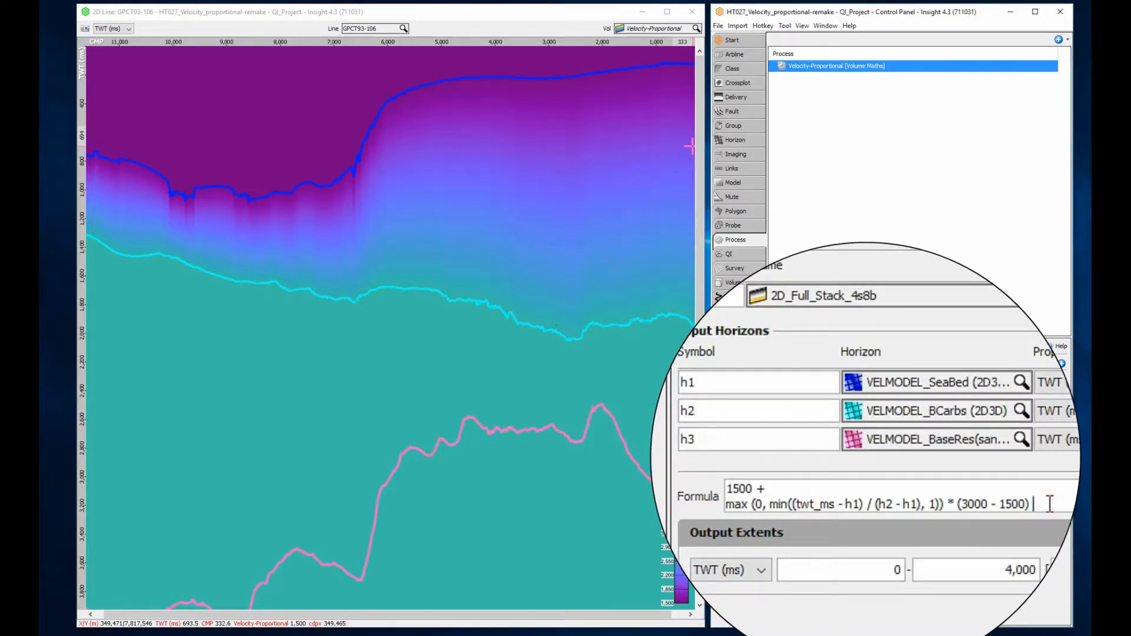
pyautogui.write('+ max (0, min((twt_ms - h2) / (h3 - h2), 1)) * (4500 - 3000)')
pyautogui.click(879, 581)
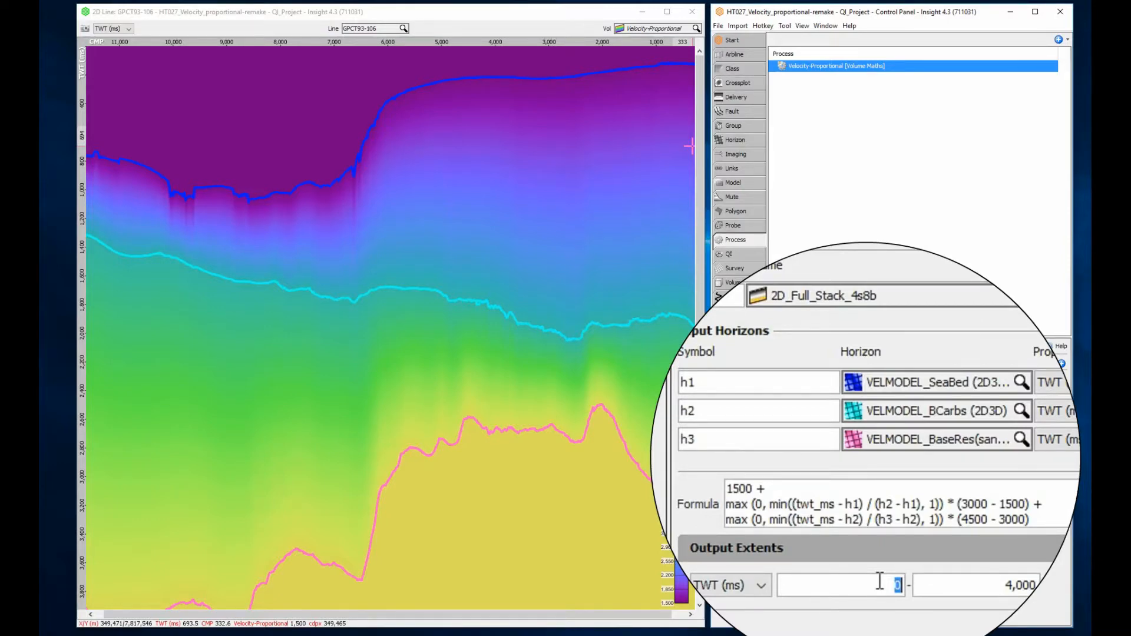
# Step: Append "+ max (0, min((twt_ms - h3) / (6000 - h3), 1)) * (6500 - 4500)" to the formula and apply it
pyautogui.click(1043, 519)
pyautogui.write('+')
pyautogui.press('Return')
pyautogui.write('max (0, min((twt_ms - h3) / (6000 - h3), 1)) * (6500 - 4500)')
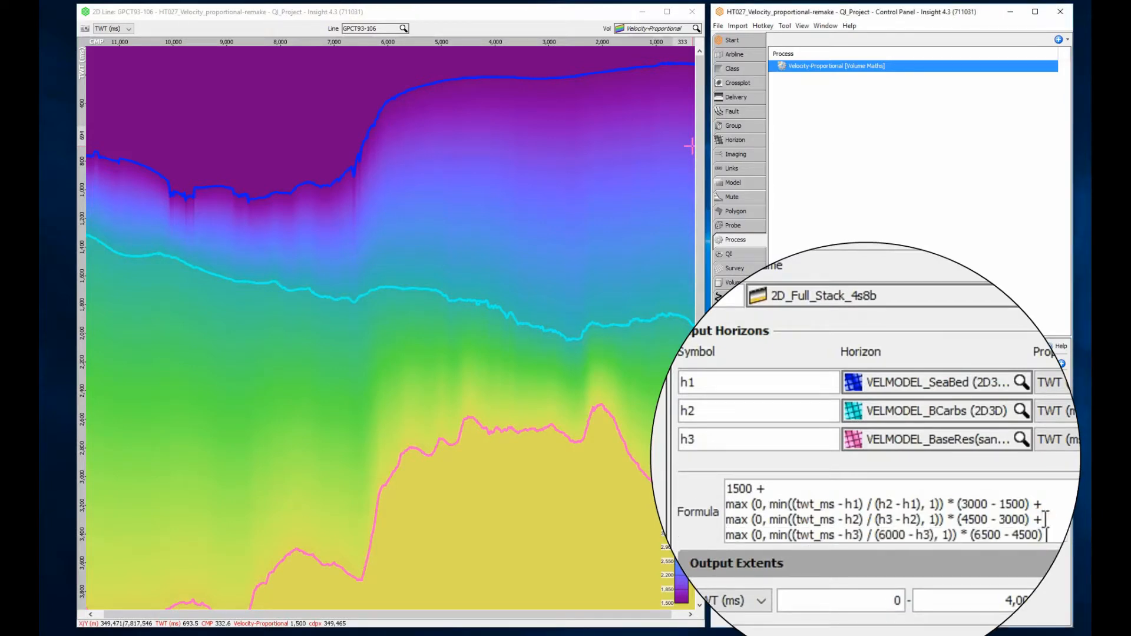
pyautogui.press('Return')
pyautogui.click(869, 613)
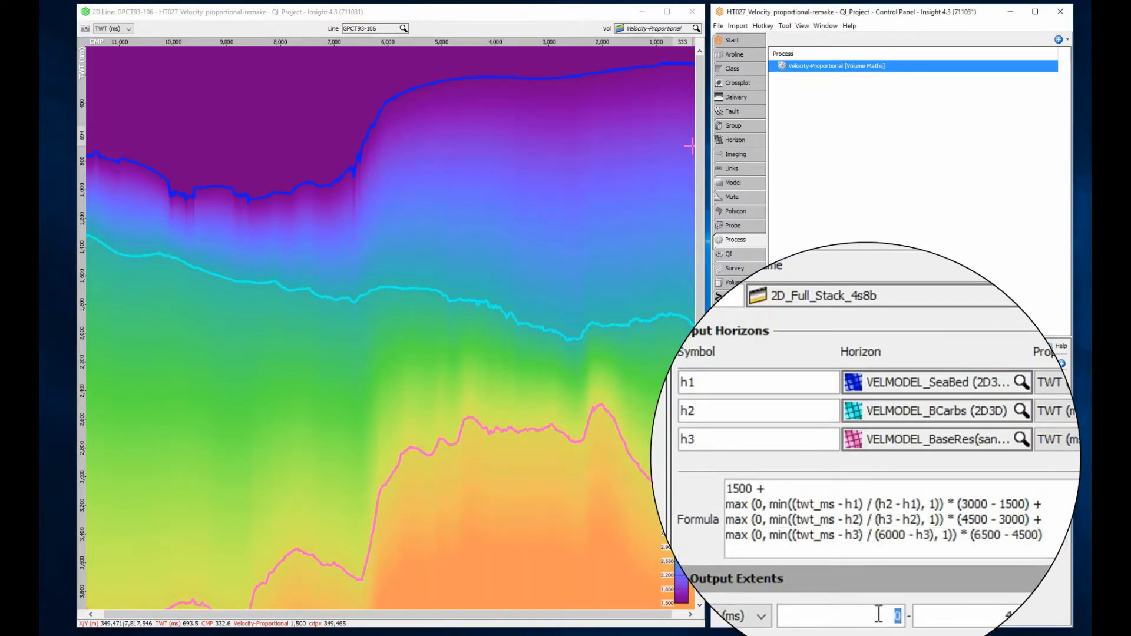